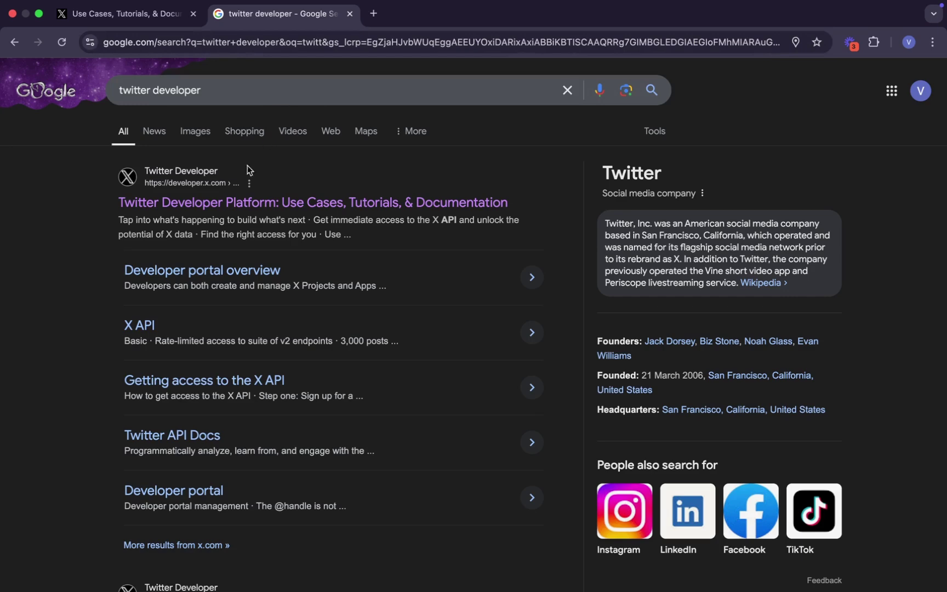
Step: Open the Twitter Developer Platform site and scroll to the free-account sign-up on the developer portal
{"action": "left_click", "coordinate": [199, 206]}
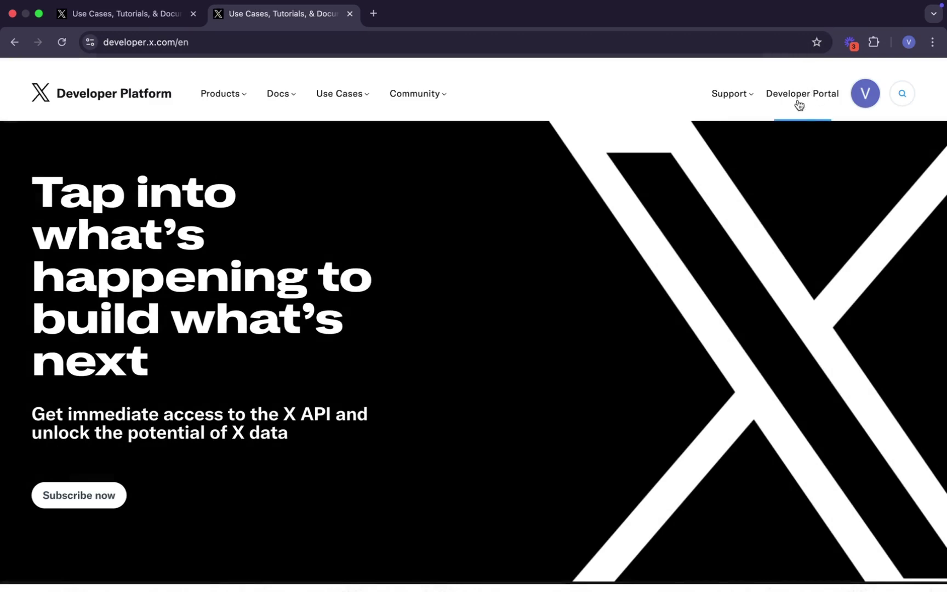
{"action": "scroll", "coordinate": [806, 100], "scroll_direction": "up", "scroll_amount": 3}
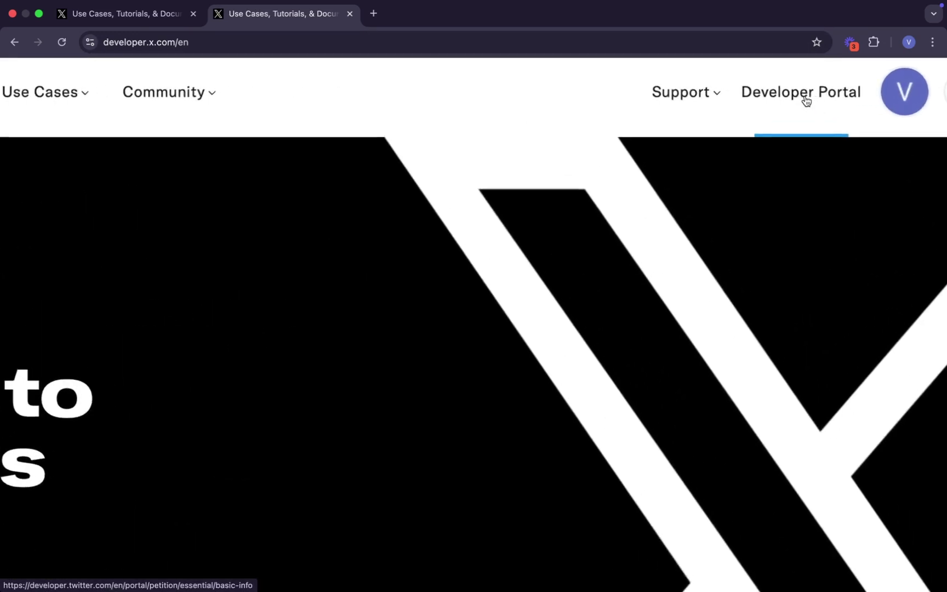
{"action": "scroll", "coordinate": [805, 100], "scroll_direction": "up", "scroll_amount": 3}
{"action": "scroll", "coordinate": [805, 100], "scroll_direction": "up", "scroll_amount": 2}
{"action": "scroll", "coordinate": [805, 100], "scroll_direction": "up", "scroll_amount": 1}
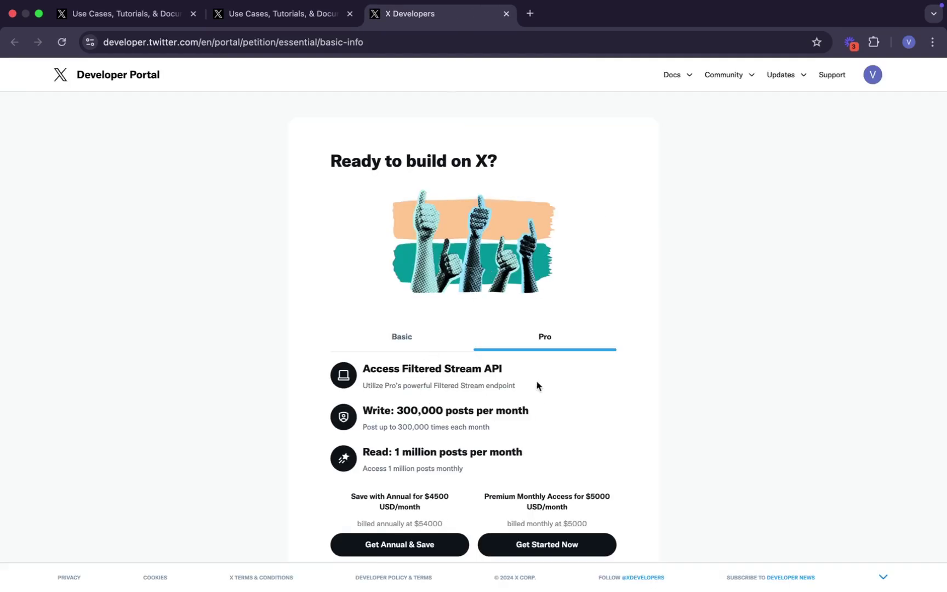
{"action": "scroll", "coordinate": [534, 405], "scroll_direction": "down", "scroll_amount": 5}
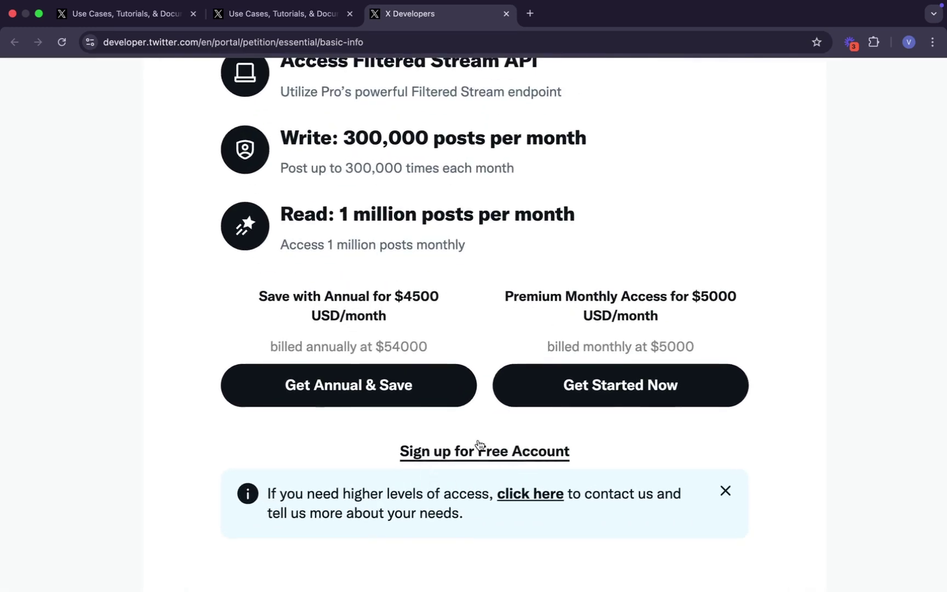
Step: Start the free sign-up, write a 250+ character use-case description, tick all three acknowledgements, and submit
{"action": "left_click", "coordinate": [468, 458]}
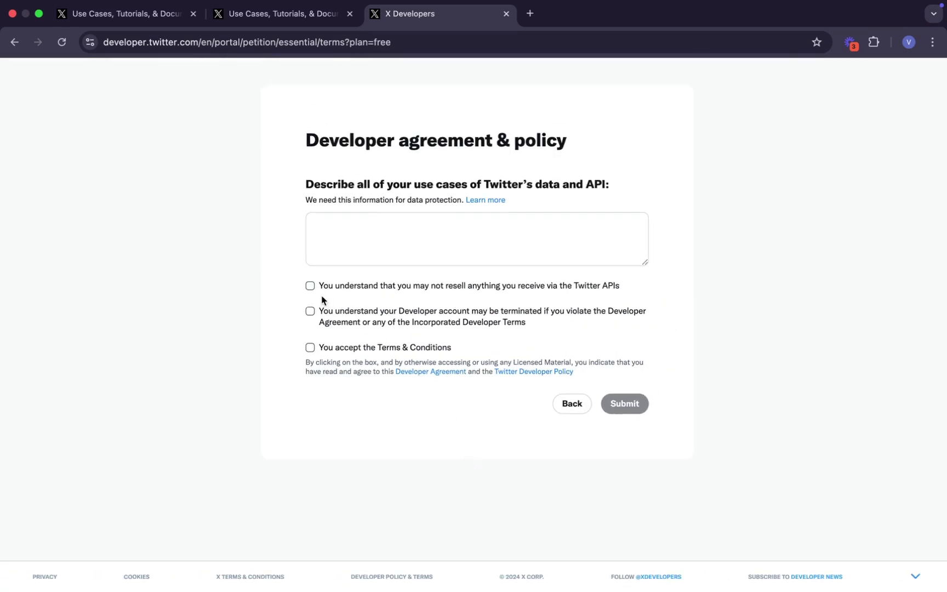
{"action": "left_click", "coordinate": [336, 242]}
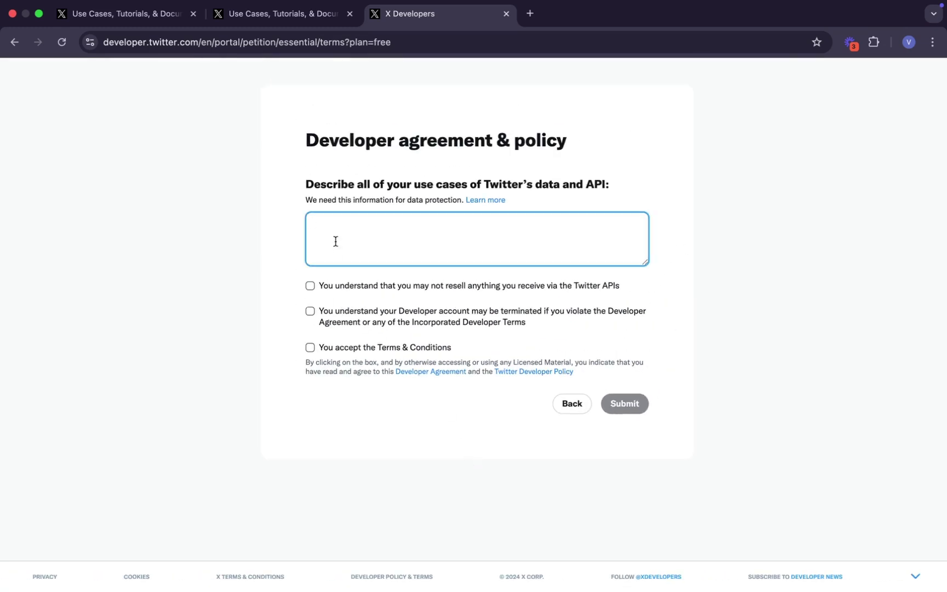
{"action": "type", "text": "vhjvjkvbkjbjkvkjvjhcvjkbvjkbjkbjbjkkbkbkjbkjjbkjbkjbjkbjkbbjbjkjbkjbkbjkbkjbkjbjkbkjbkjbkjbkjbjkbkjbkjbkjbkjbkbkjbkjbkjbkjbkjbjkbkjbkjbkjbkjbknbkjbkjbkkjbkjbkjbkjbkjbjkbkjbkj"}
{"action": "left_click", "coordinate": [310, 299]}
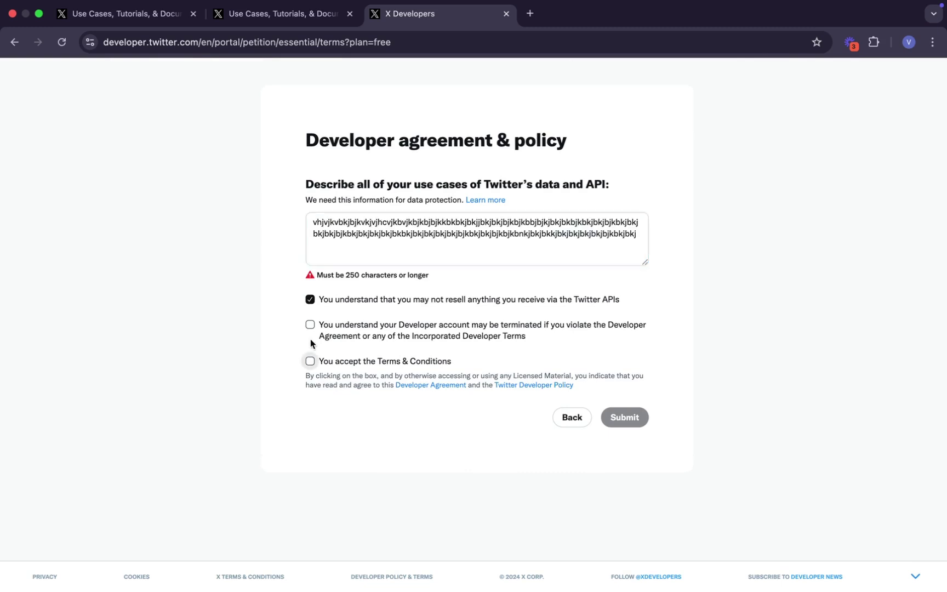
{"action": "left_click", "coordinate": [310, 360]}
{"action": "left_click", "coordinate": [477, 255]}
{"action": "key", "text": "ctrl+v"}
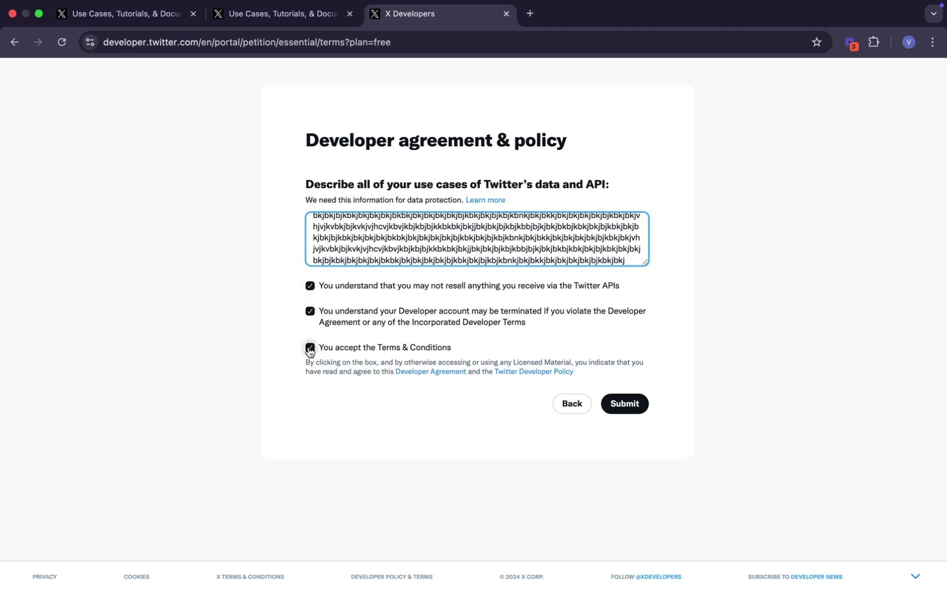
{"action": "left_click", "coordinate": [632, 406]}
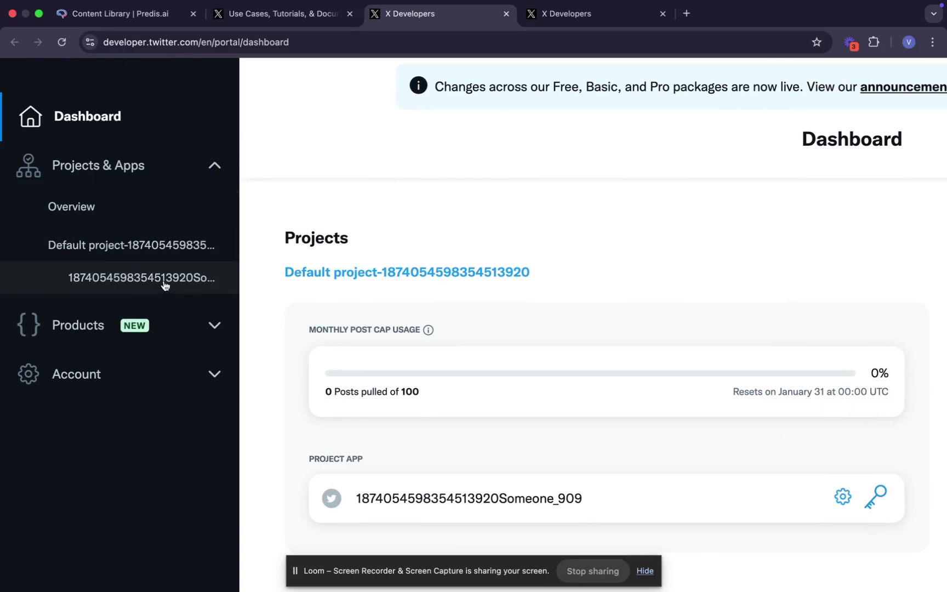
Step: Open the default project's app settings and find the User authentication settings section
{"action": "left_click", "coordinate": [109, 280]}
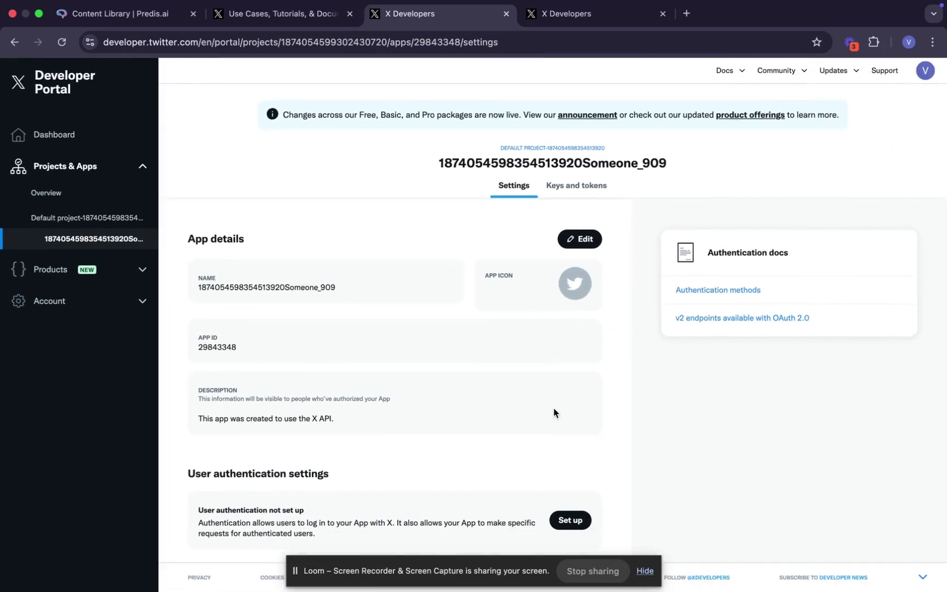
{"action": "scroll", "coordinate": [553, 409], "scroll_direction": "down", "scroll_amount": 3}
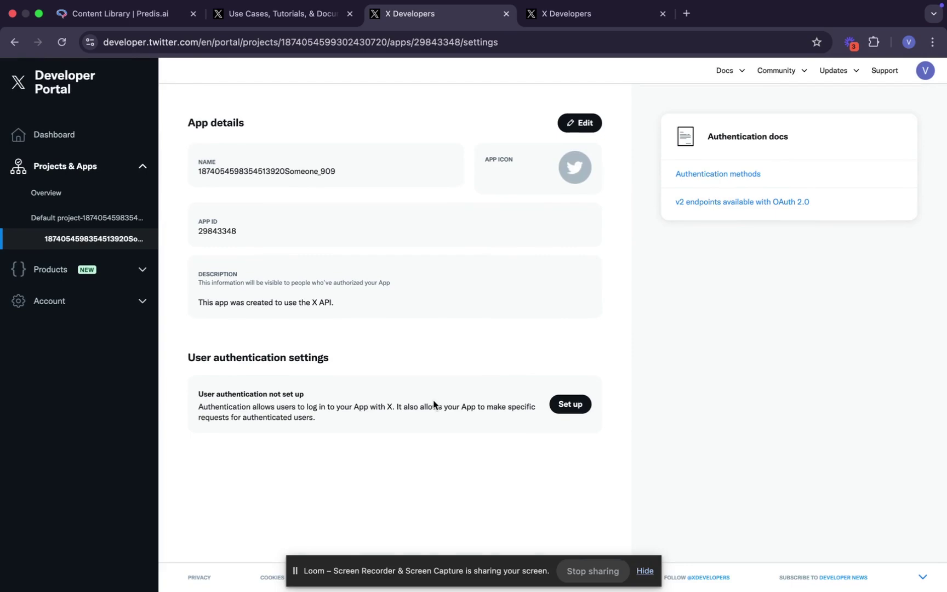
{"action": "scroll", "coordinate": [433, 405], "scroll_direction": "up", "scroll_amount": 3}
{"action": "scroll", "coordinate": [434, 406], "scroll_direction": "up", "scroll_amount": 2}
{"action": "scroll", "coordinate": [434, 406], "scroll_direction": "up", "scroll_amount": 2}
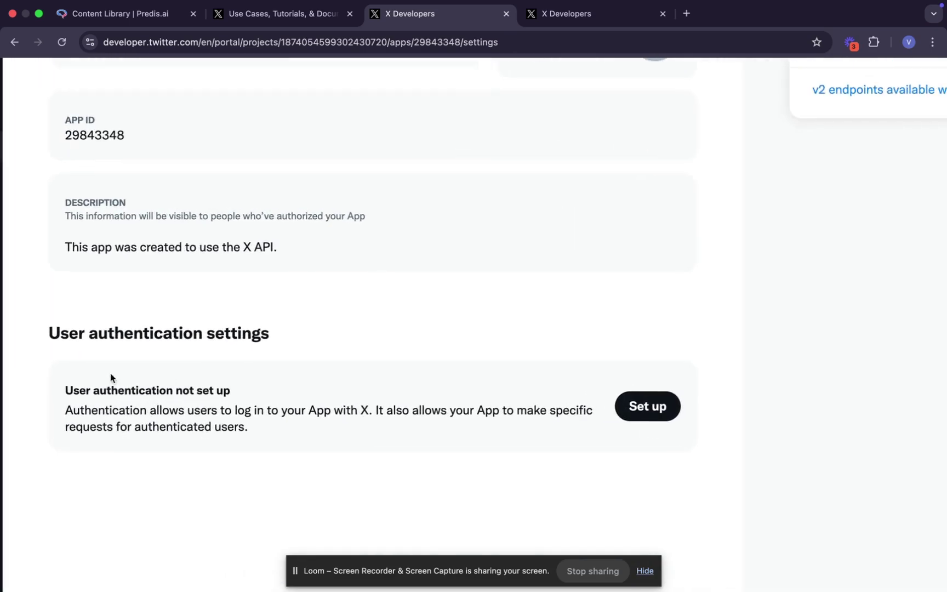
Step: Set up user authentication with Read and write permissions and the Web App, Automated App or Bot type
{"action": "left_click", "coordinate": [649, 410]}
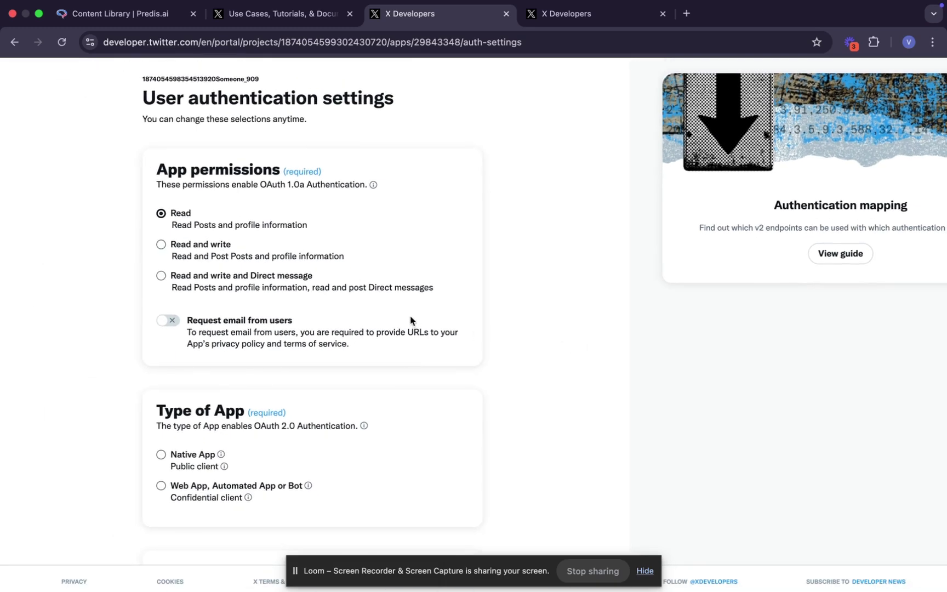
{"action": "left_click", "coordinate": [149, 275]}
{"action": "scroll", "coordinate": [253, 396], "scroll_direction": "down", "scroll_amount": 2}
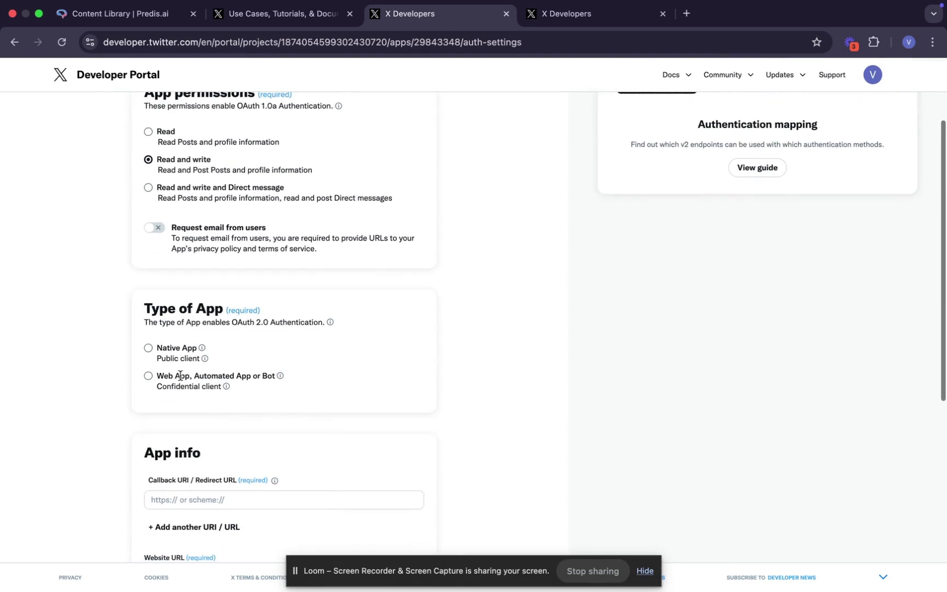
{"action": "scroll", "coordinate": [338, 467], "scroll_direction": "down", "scroll_amount": 2}
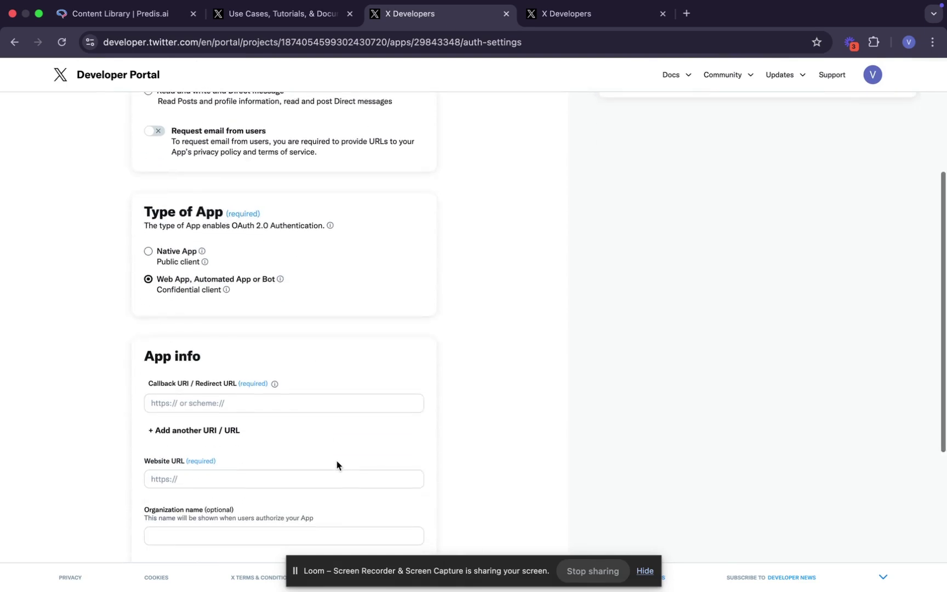
{"action": "left_click", "coordinate": [219, 402]}
{"action": "scroll", "coordinate": [231, 402], "scroll_direction": "down", "scroll_amount": 2}
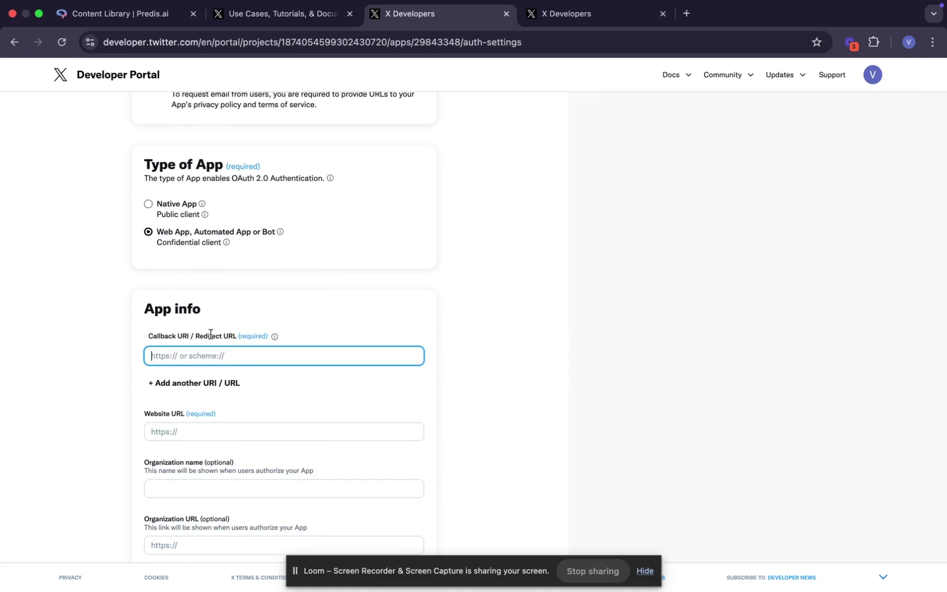
Step: In Predis.ai, go to Brand & Social Accounts and start adding a Twitter account
{"action": "left_click", "coordinate": [132, 15]}
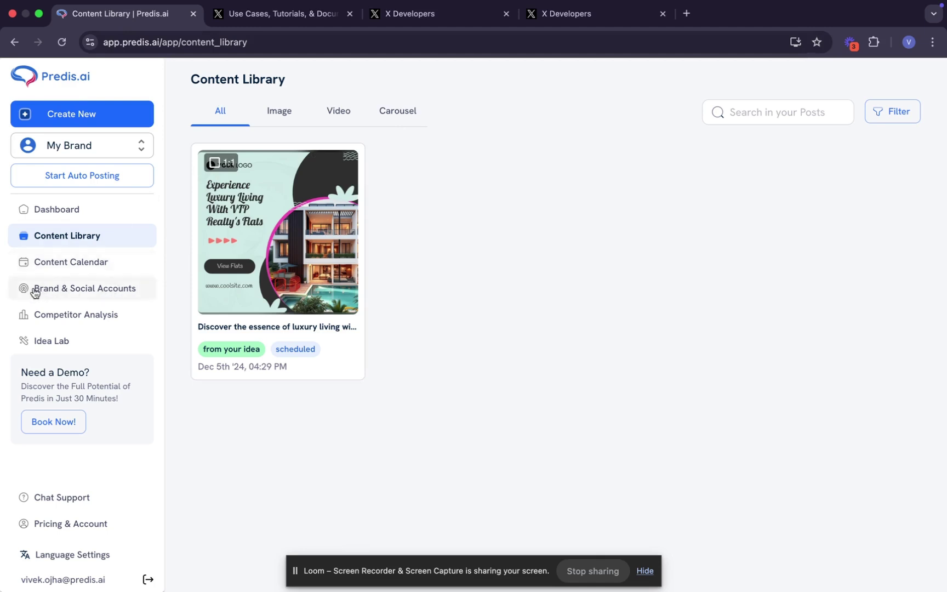
{"action": "left_click", "coordinate": [82, 293]}
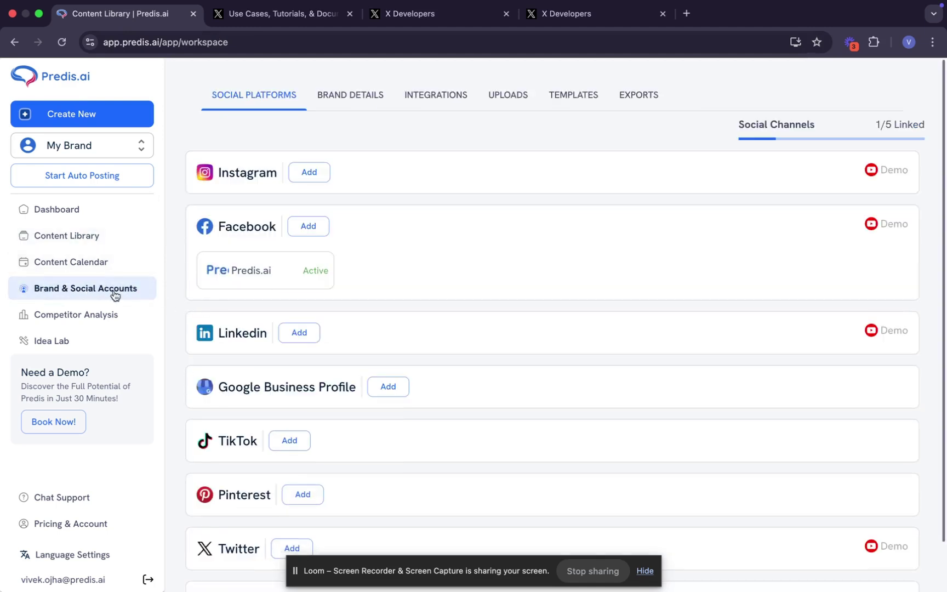
{"action": "scroll", "coordinate": [116, 296], "scroll_direction": "up", "scroll_amount": 5}
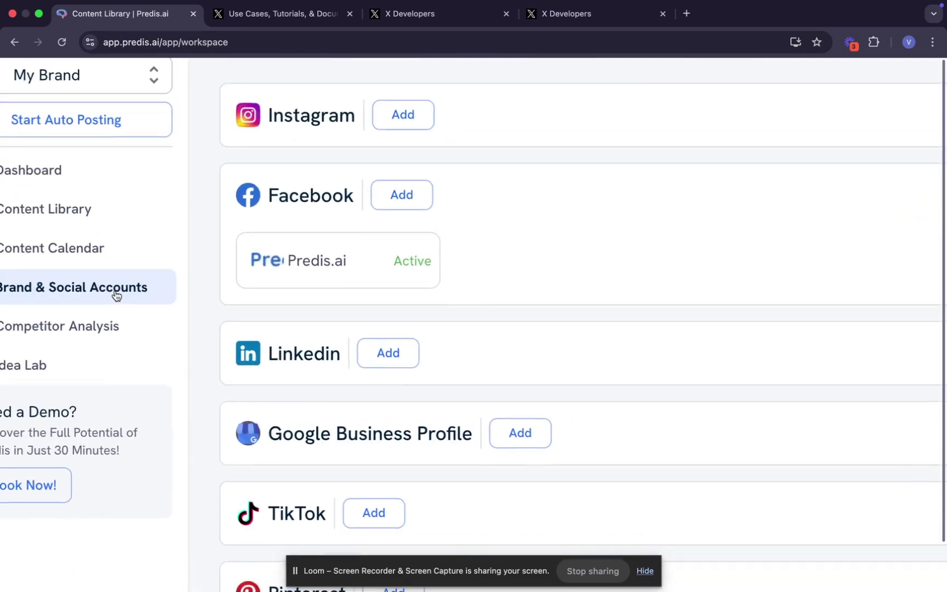
{"action": "scroll", "coordinate": [116, 296], "scroll_direction": "right", "scroll_amount": 2}
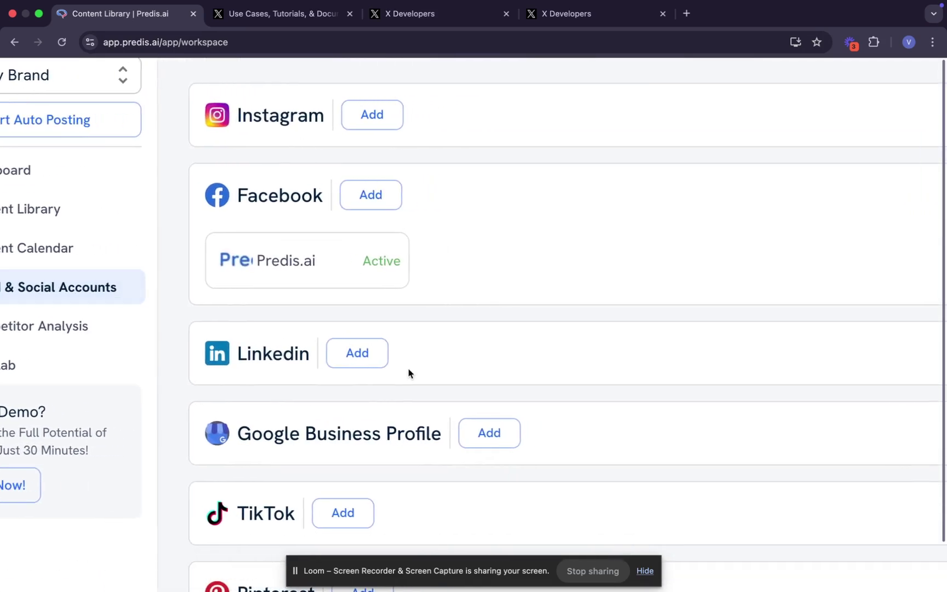
{"action": "scroll", "coordinate": [408, 373], "scroll_direction": "down", "scroll_amount": 5}
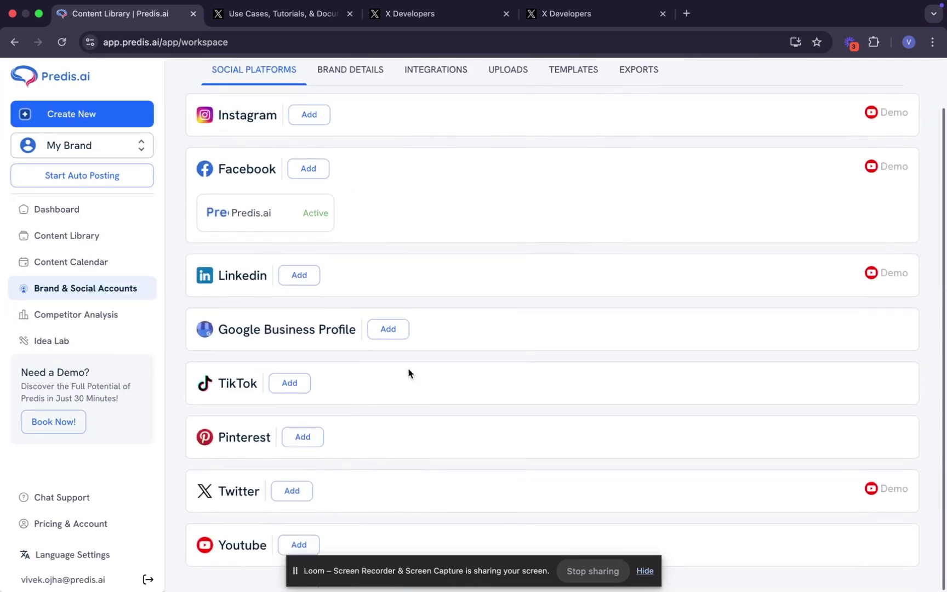
{"action": "scroll", "coordinate": [274, 497], "scroll_direction": "up", "scroll_amount": 5}
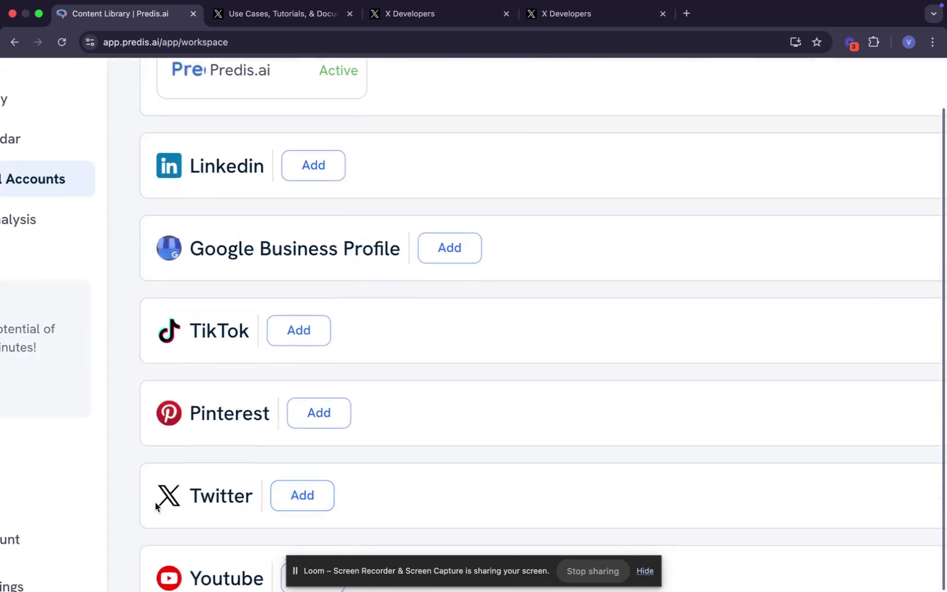
{"action": "left_click", "coordinate": [302, 496]}
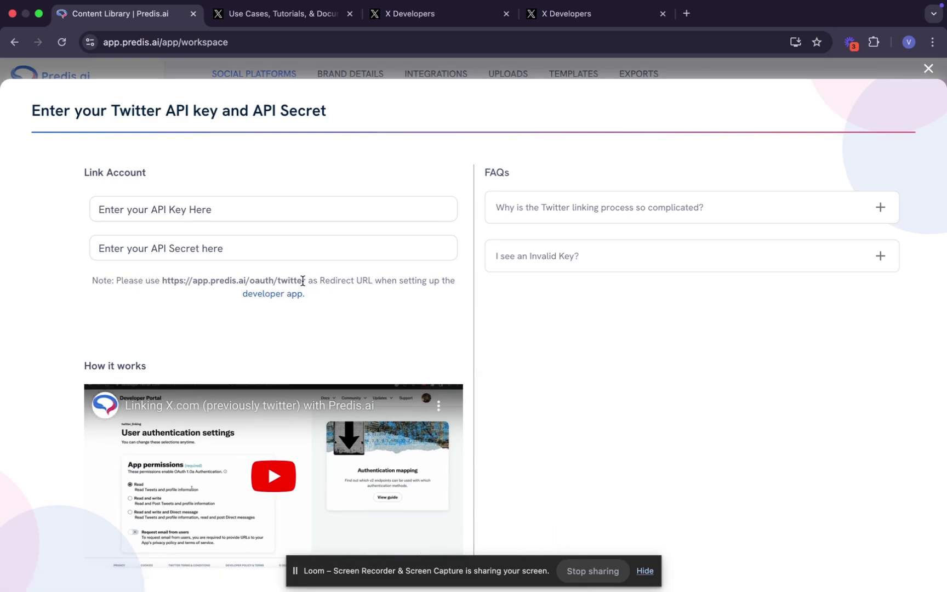
{"action": "left_click_drag", "start_coordinate": [305, 280], "coordinate": [161, 277]}
{"action": "key", "text": "super+c"}
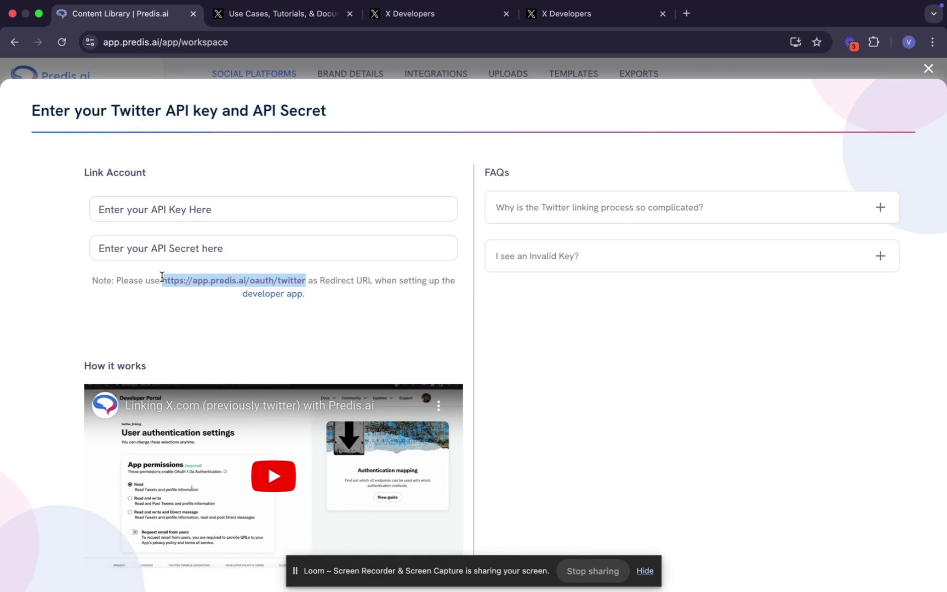
{"action": "left_click", "coordinate": [567, 15]}
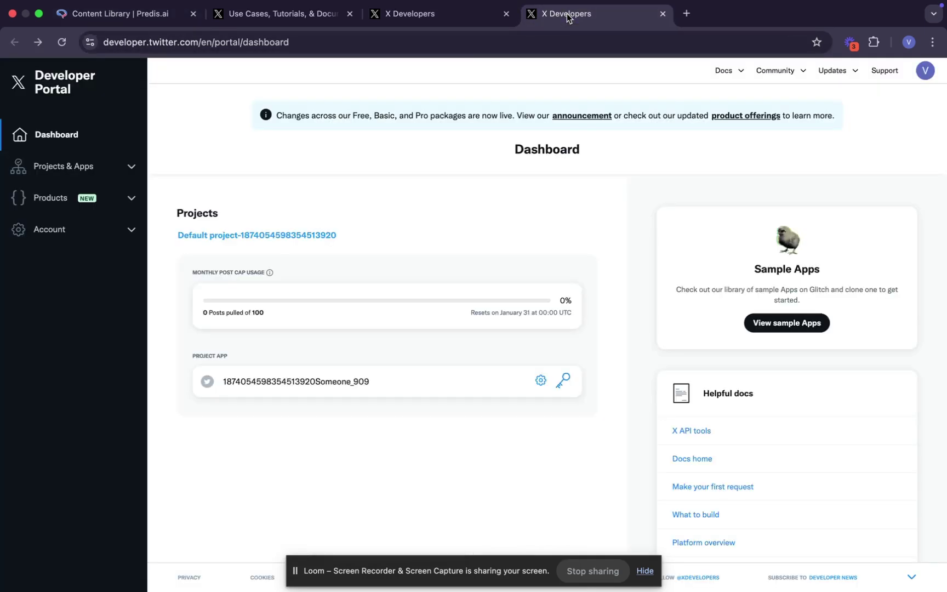
{"action": "left_click", "coordinate": [452, 11]}
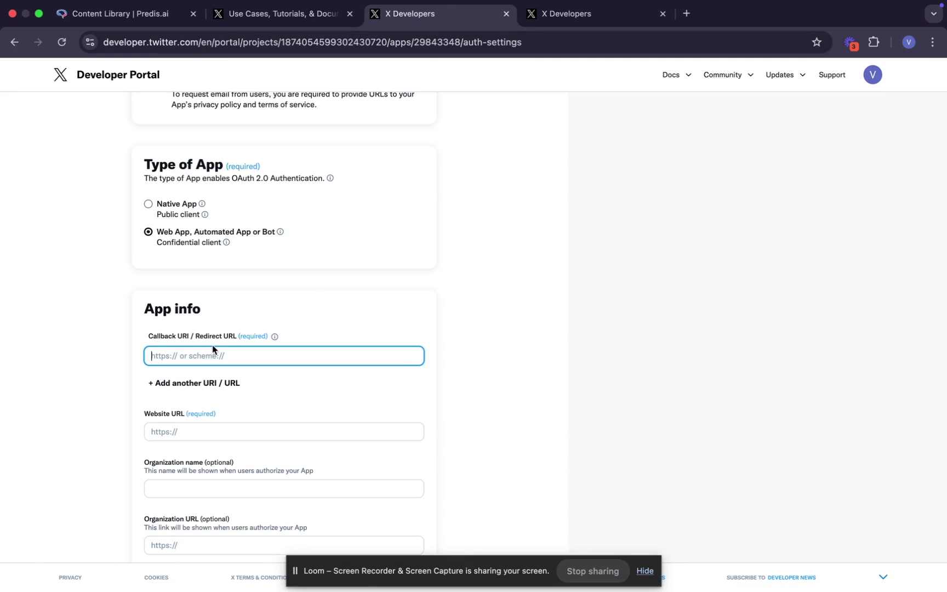
{"action": "key", "text": "super+v"}
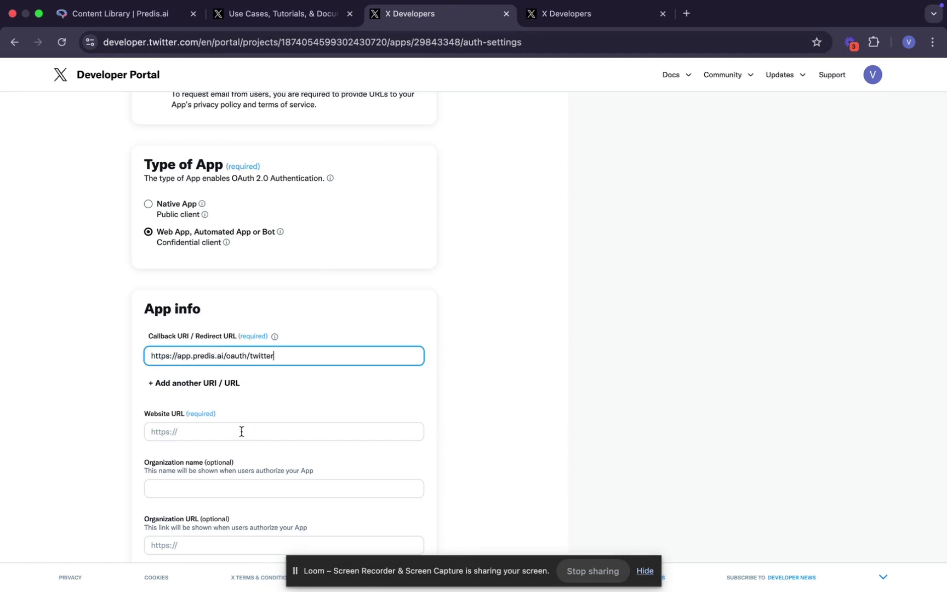
{"action": "left_click", "coordinate": [241, 431]}
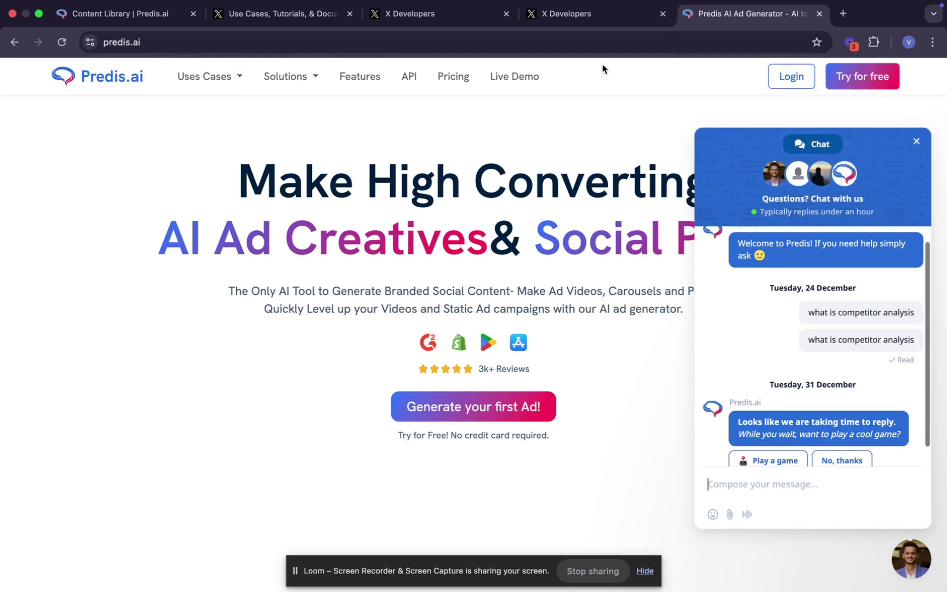
{"action": "left_click", "coordinate": [378, 43]}
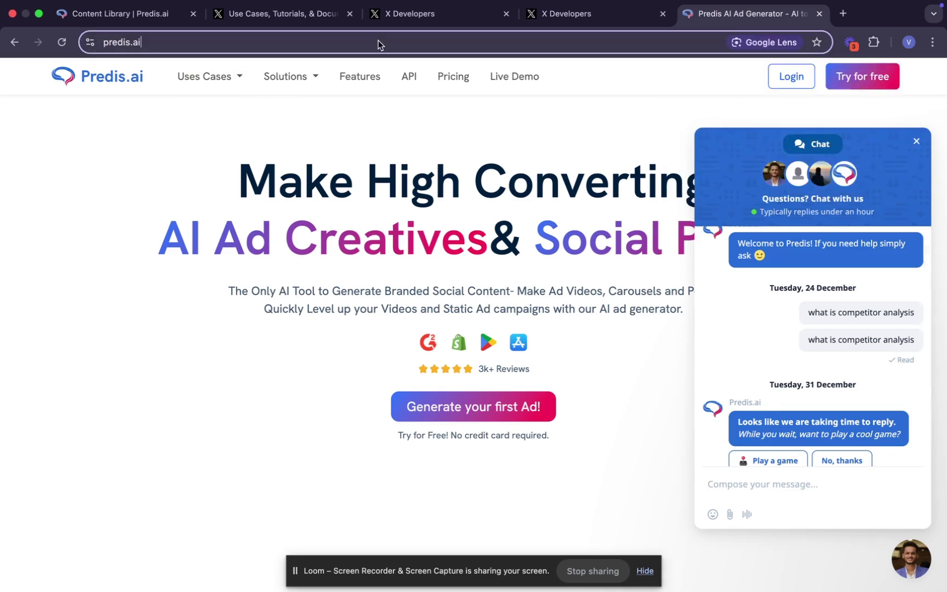
{"action": "left_click", "coordinate": [459, 14]}
{"action": "type", "text": "https://predis.ai/"}
{"action": "scroll", "coordinate": [294, 482], "scroll_direction": "down", "scroll_amount": 5}
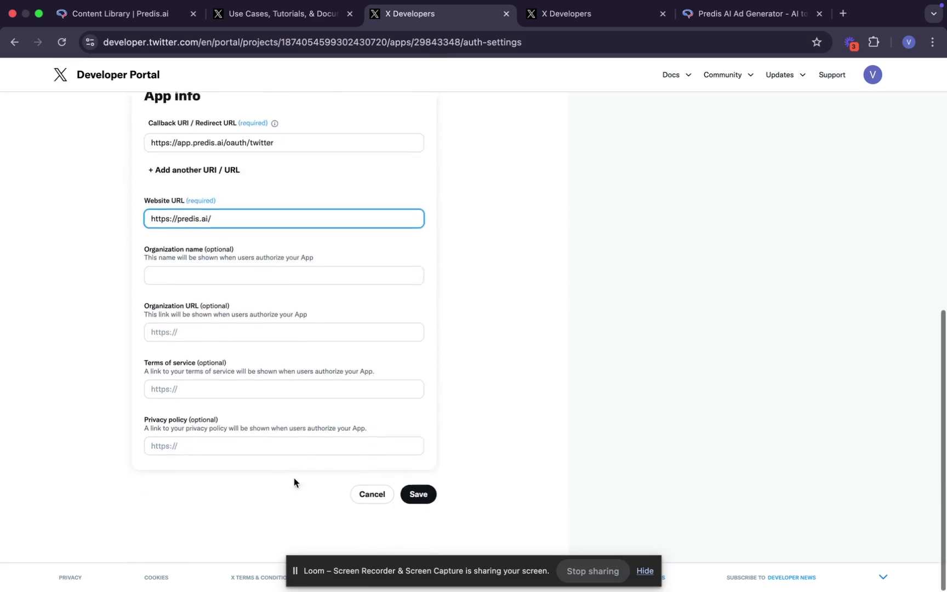
{"action": "scroll", "coordinate": [332, 370], "scroll_direction": "up", "scroll_amount": 1}
{"action": "scroll", "coordinate": [332, 370], "scroll_direction": "up", "scroll_amount": 2}
{"action": "scroll", "coordinate": [332, 370], "scroll_direction": "up", "scroll_amount": 2}
{"action": "scroll", "coordinate": [402, 450], "scroll_direction": "down", "scroll_amount": 5}
{"action": "left_click", "coordinate": [418, 491]}
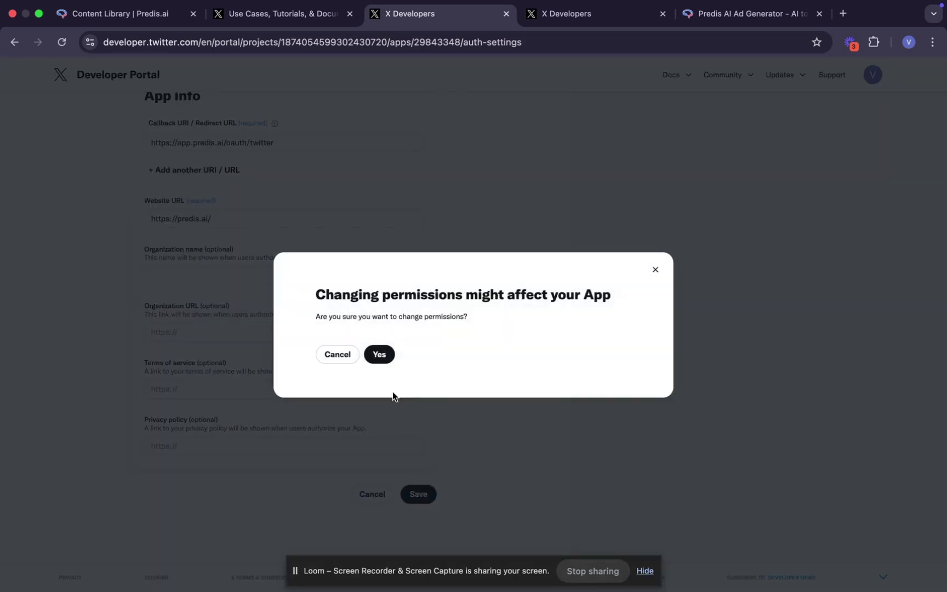
{"action": "left_click", "coordinate": [382, 356]}
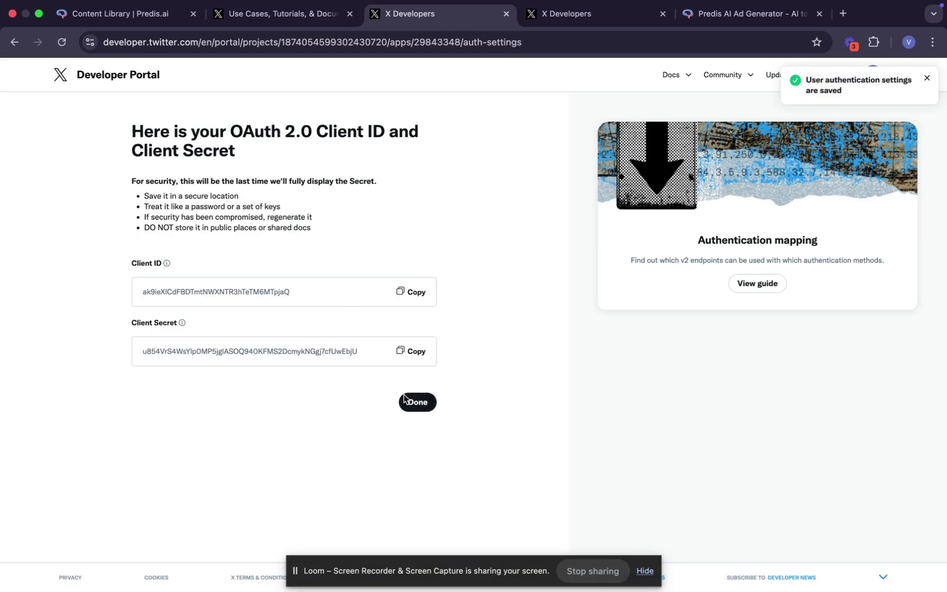
Step: Close the OAuth 2.0 Client ID and Secret dialog, confirming the secret was saved
{"action": "left_click", "coordinate": [420, 408]}
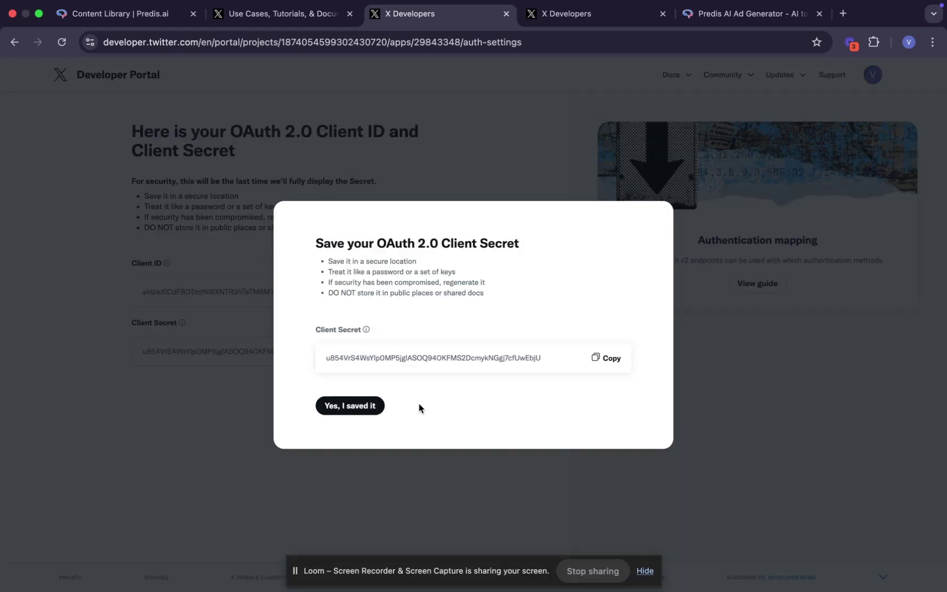
{"action": "left_click", "coordinate": [352, 406]}
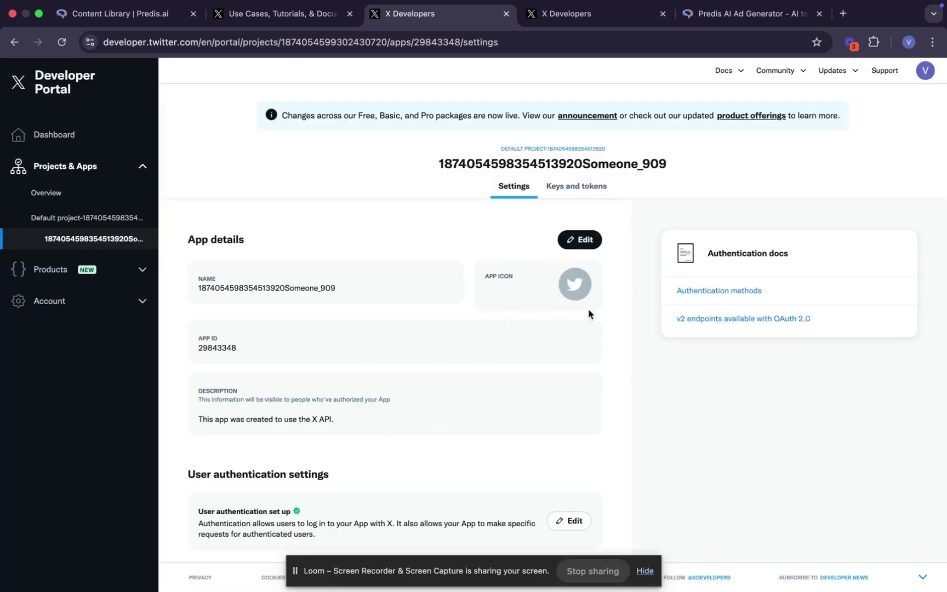
{"action": "scroll", "coordinate": [493, 383], "scroll_direction": "down", "scroll_amount": 2}
{"action": "scroll", "coordinate": [433, 393], "scroll_direction": "down", "scroll_amount": 2}
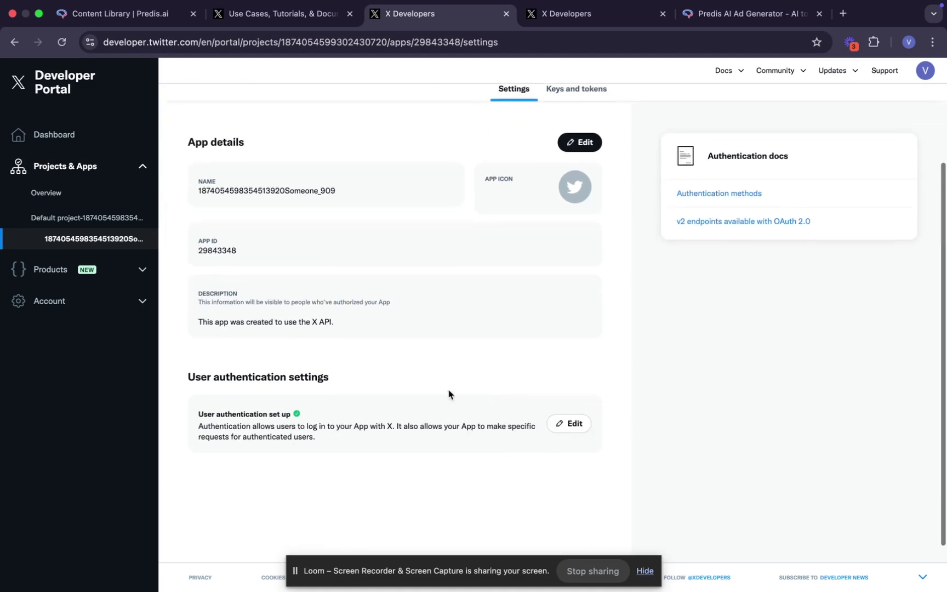
{"action": "scroll", "coordinate": [444, 408], "scroll_direction": "up", "scroll_amount": 3}
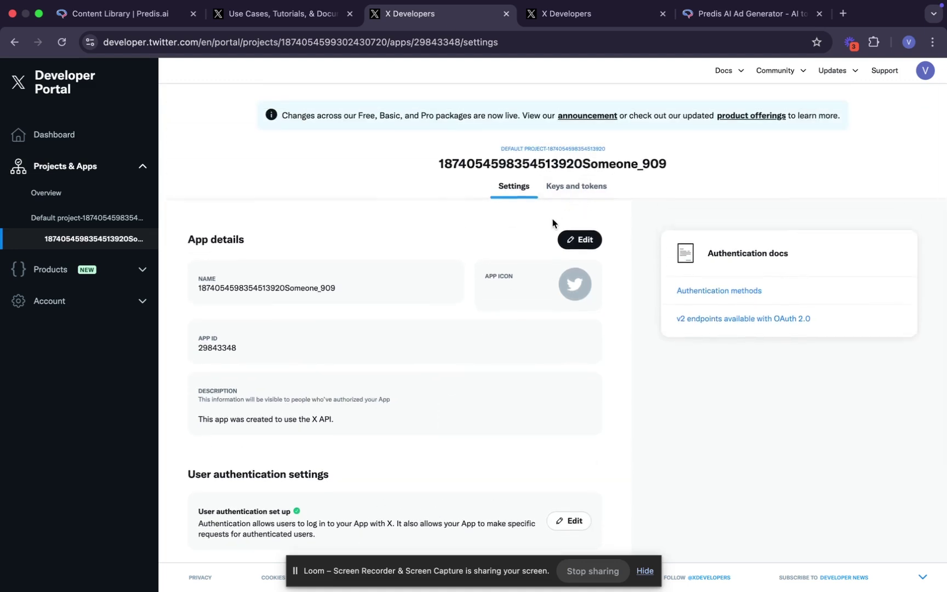
Step: Regenerate the API Key and Secret under Keys and tokens, then return to Predis.ai
{"action": "left_click", "coordinate": [580, 189]}
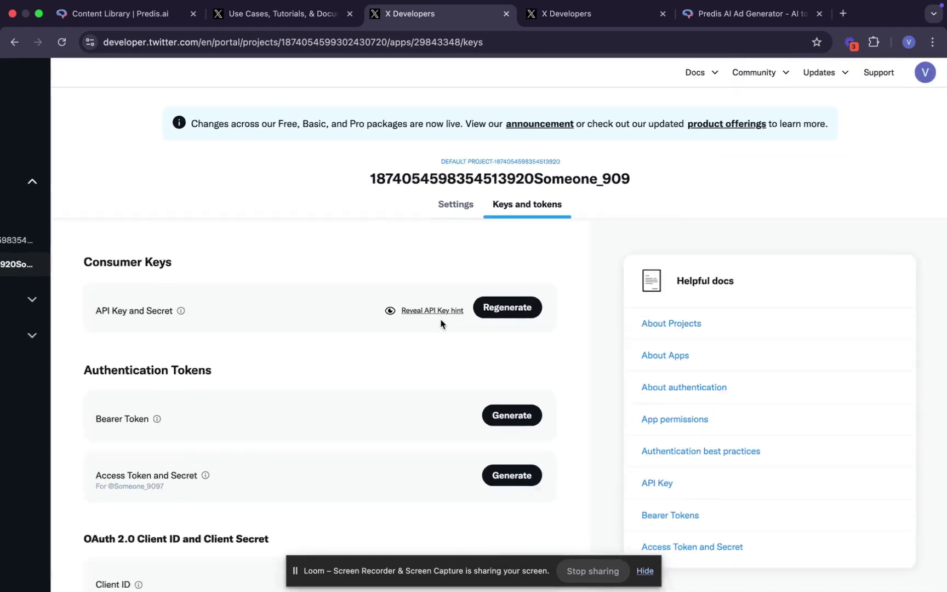
{"action": "scroll", "coordinate": [415, 347], "scroll_direction": "down", "scroll_amount": 3}
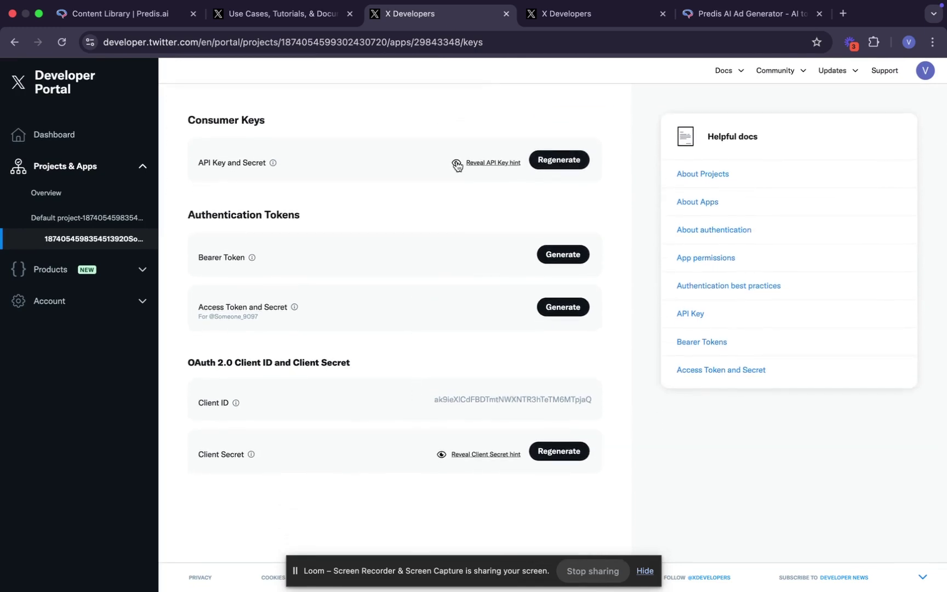
{"action": "scroll", "coordinate": [466, 267], "scroll_direction": "up", "scroll_amount": 3}
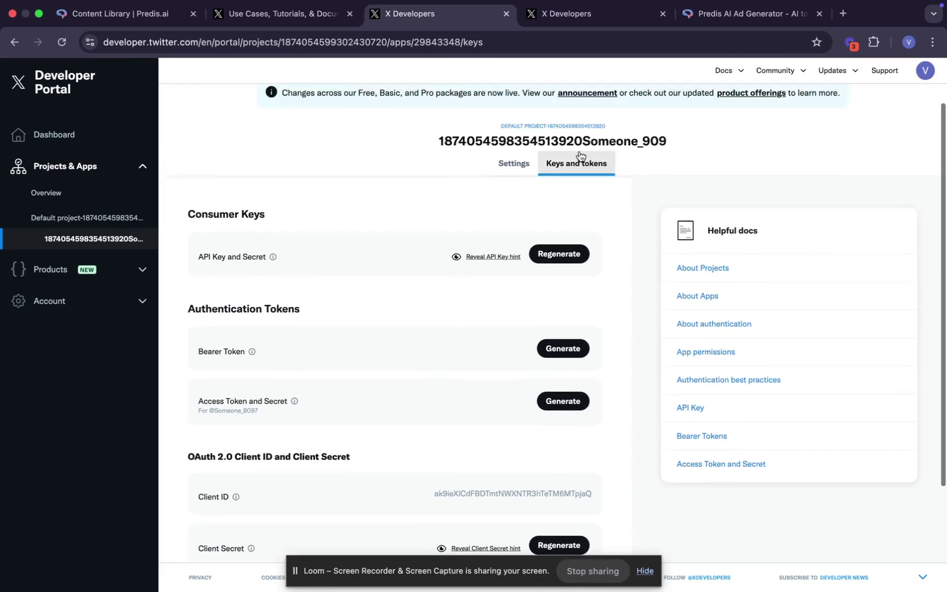
{"action": "left_click", "coordinate": [562, 255]}
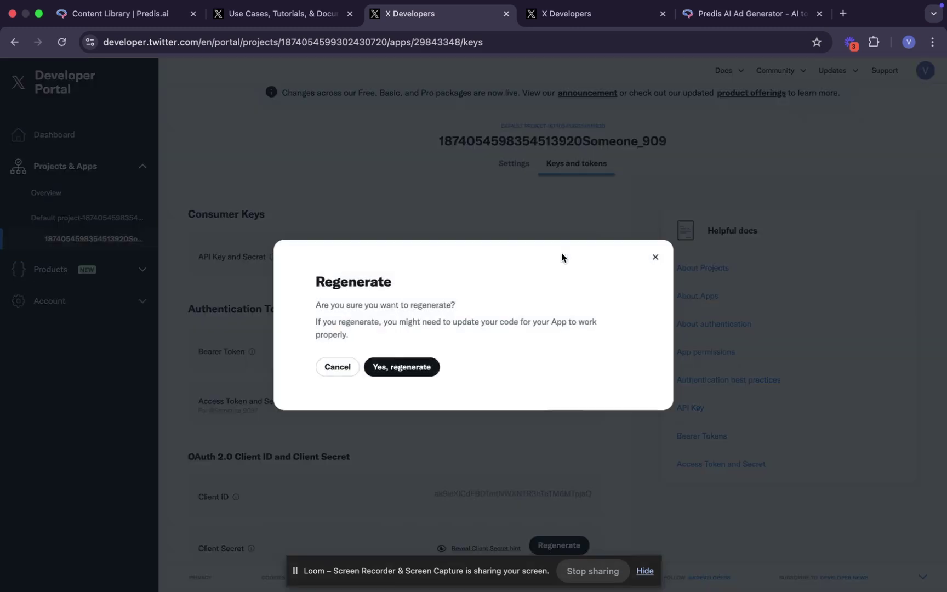
{"action": "left_click", "coordinate": [399, 367]}
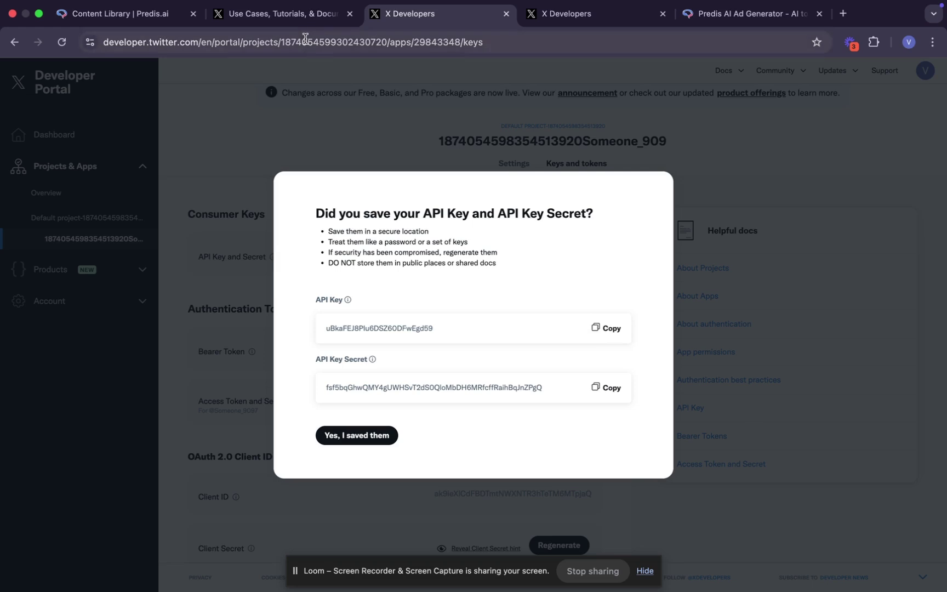
{"action": "left_click", "coordinate": [116, 19]}
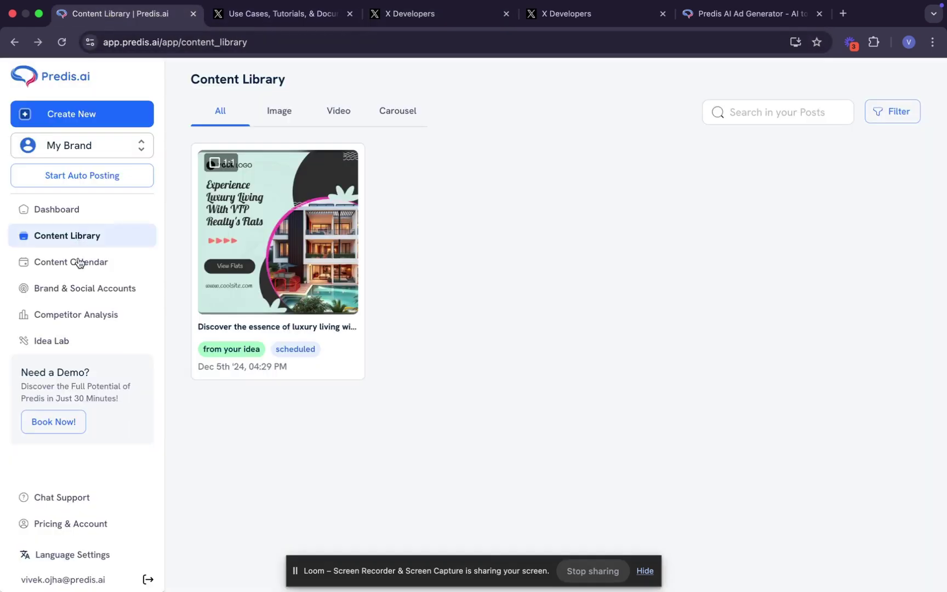
Step: Open Predis.ai's Twitter linking form and paste the regenerated API key
{"action": "left_click", "coordinate": [83, 292]}
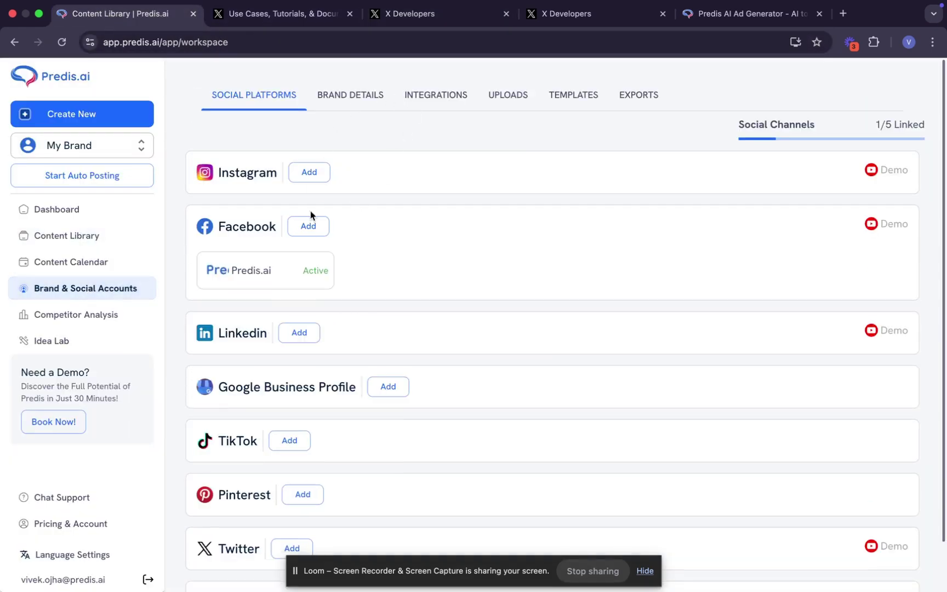
{"action": "scroll", "coordinate": [351, 357], "scroll_direction": "down", "scroll_amount": 2}
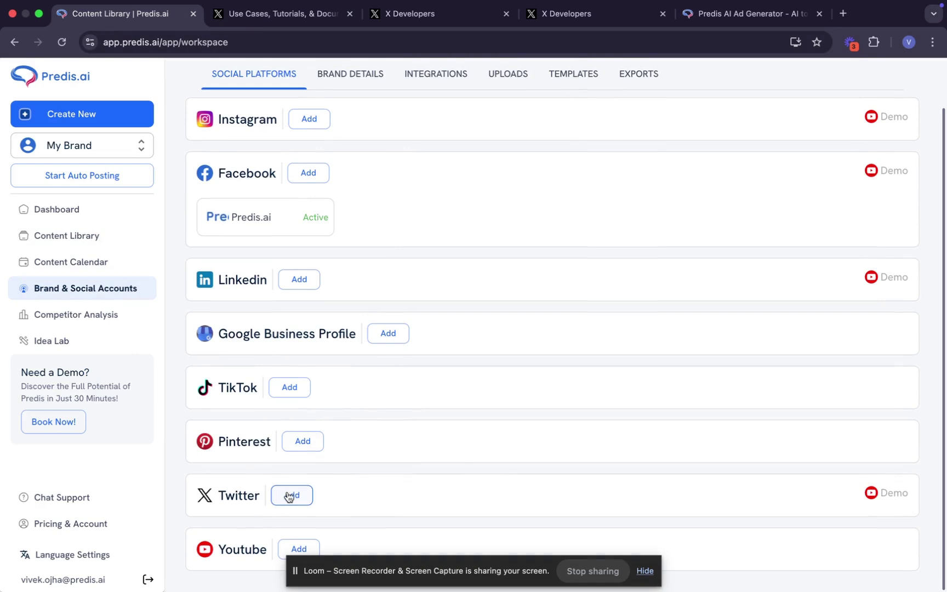
{"action": "left_click", "coordinate": [291, 495]}
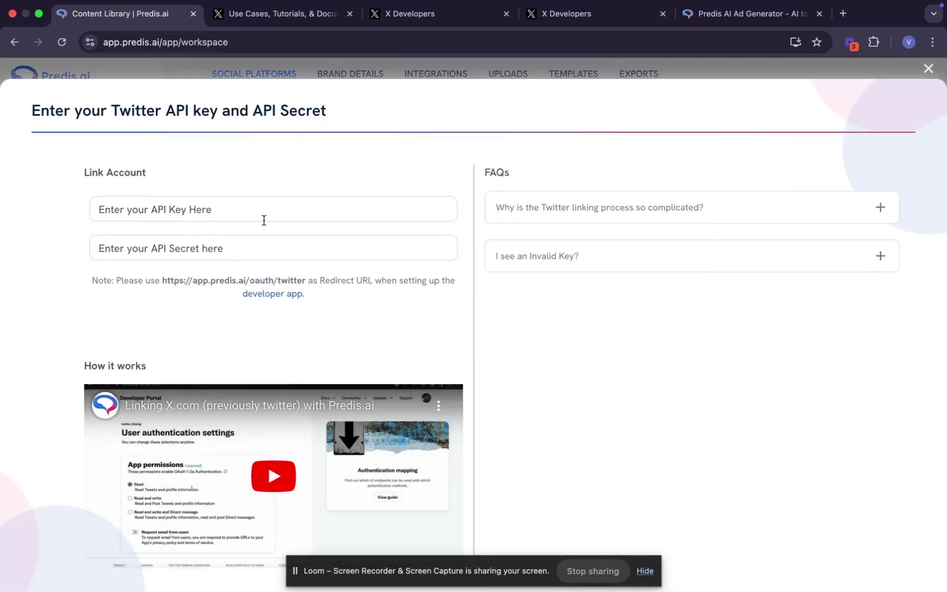
{"action": "left_click", "coordinate": [243, 213]}
{"action": "key", "text": "super+v"}
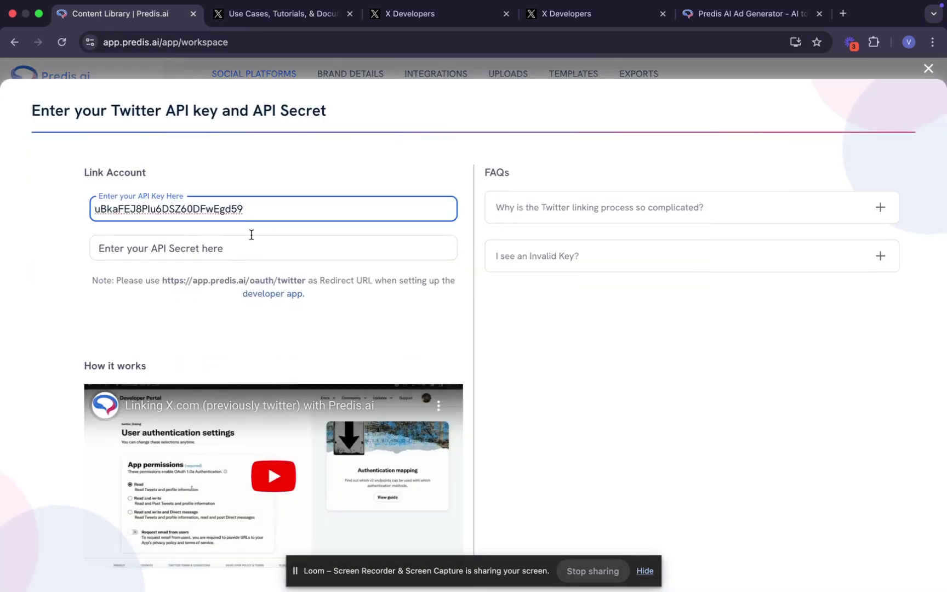
Step: Copy the API Key Secret from X Developer Portal into the API Secret field
{"action": "left_click", "coordinate": [251, 243]}
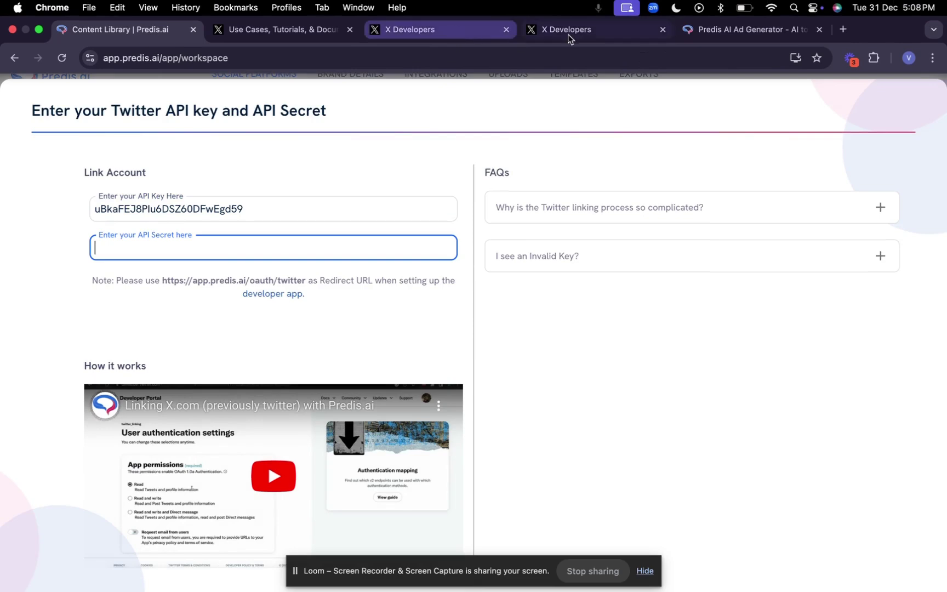
{"action": "left_click", "coordinate": [600, 34]}
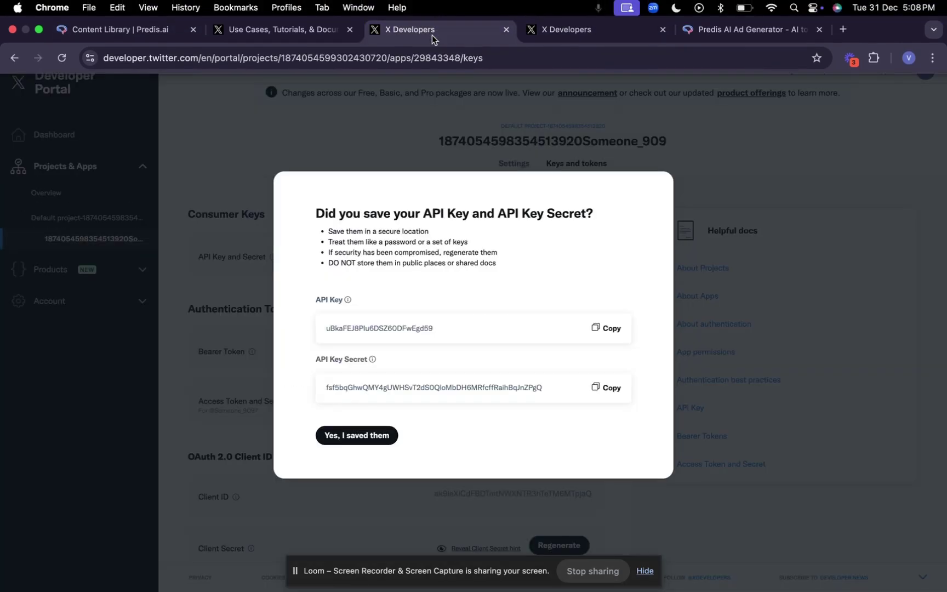
{"action": "left_click", "coordinate": [608, 388]}
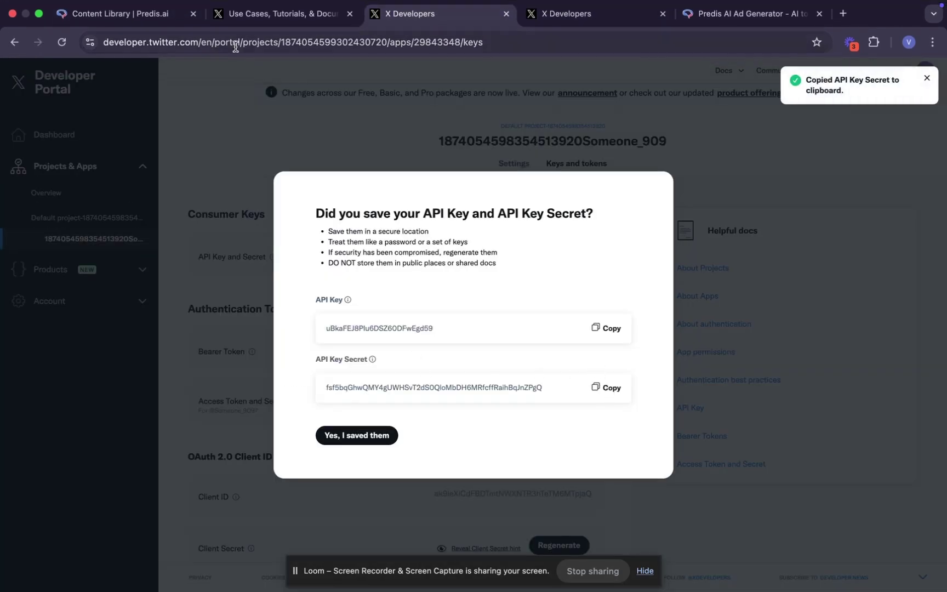
{"action": "left_click", "coordinate": [146, 14]}
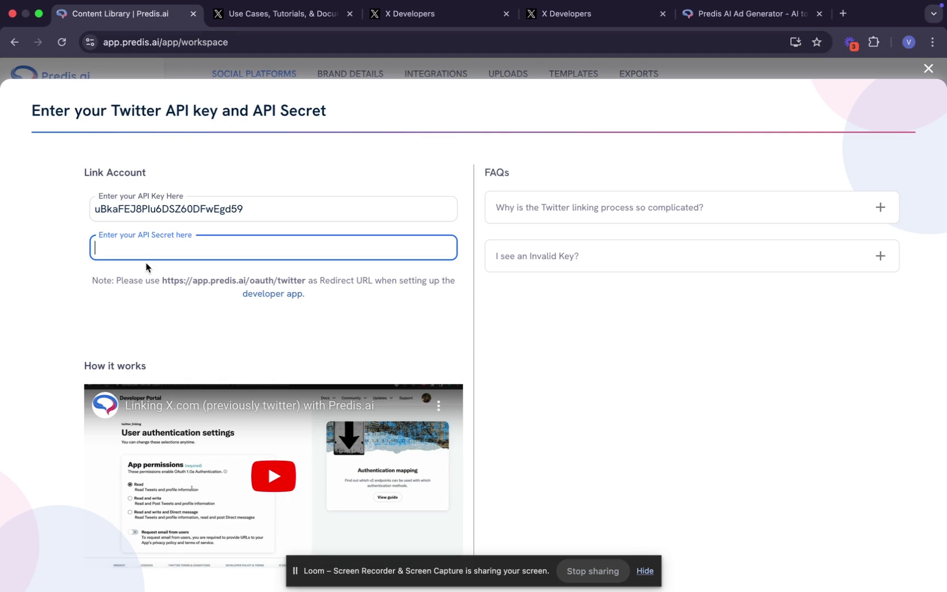
{"action": "key", "text": "super+v"}
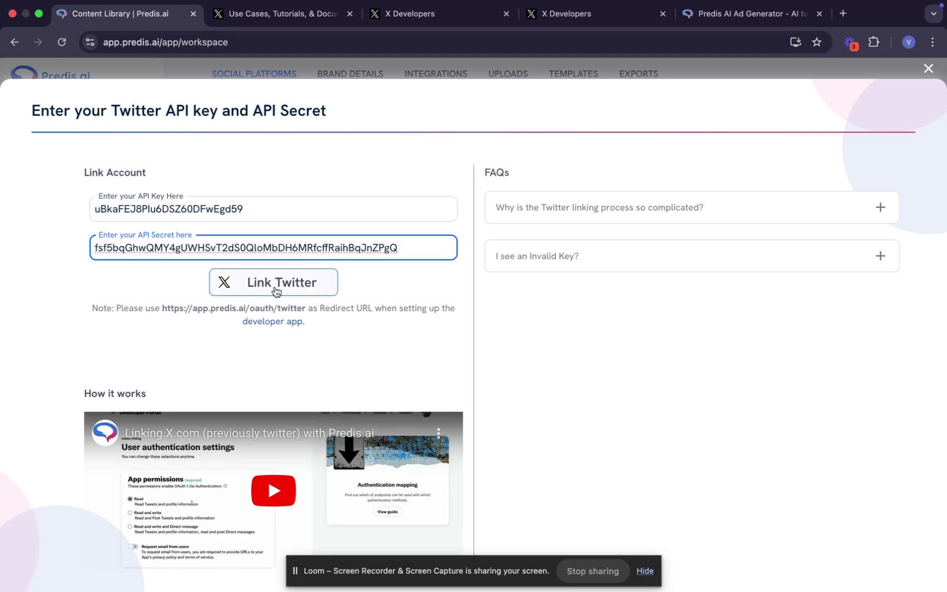
Step: Submit Link Twitter and authorize the app on X's authorization page
{"action": "left_click", "coordinate": [275, 289]}
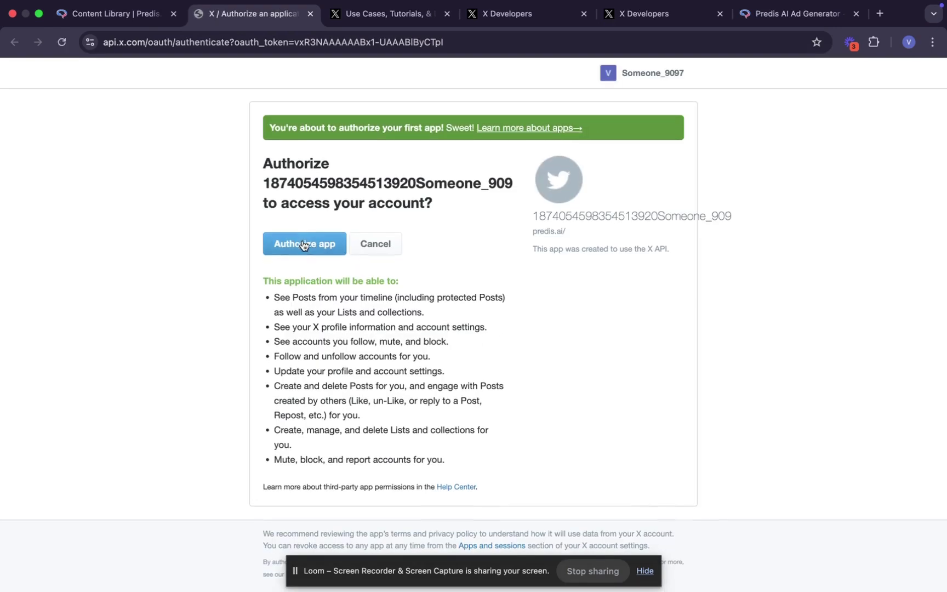
{"action": "left_click", "coordinate": [303, 244]}
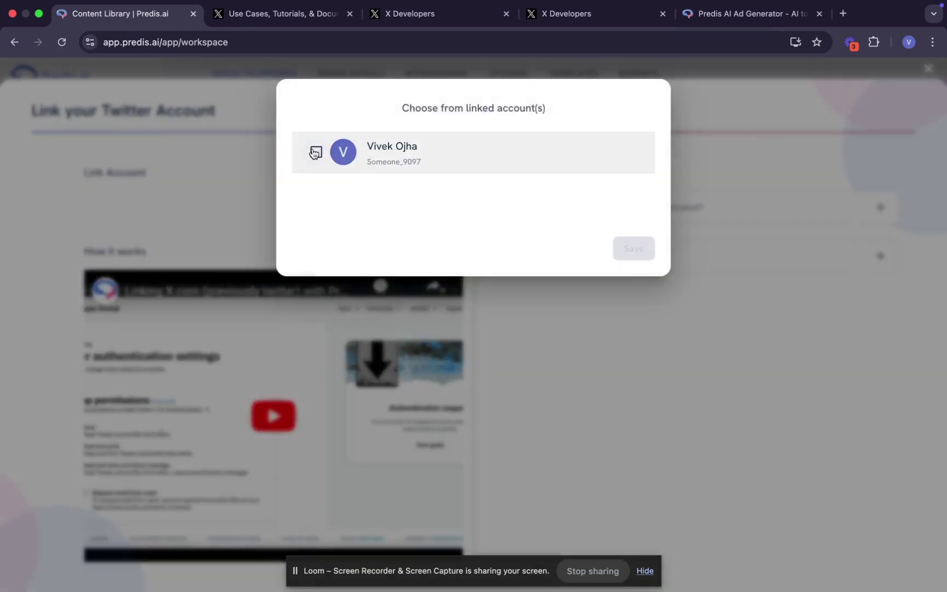
Step: Select the authorized X account under 'Choose from linked account(s)', save, and confirm the Twitter card shows Active
{"action": "left_click", "coordinate": [316, 151]}
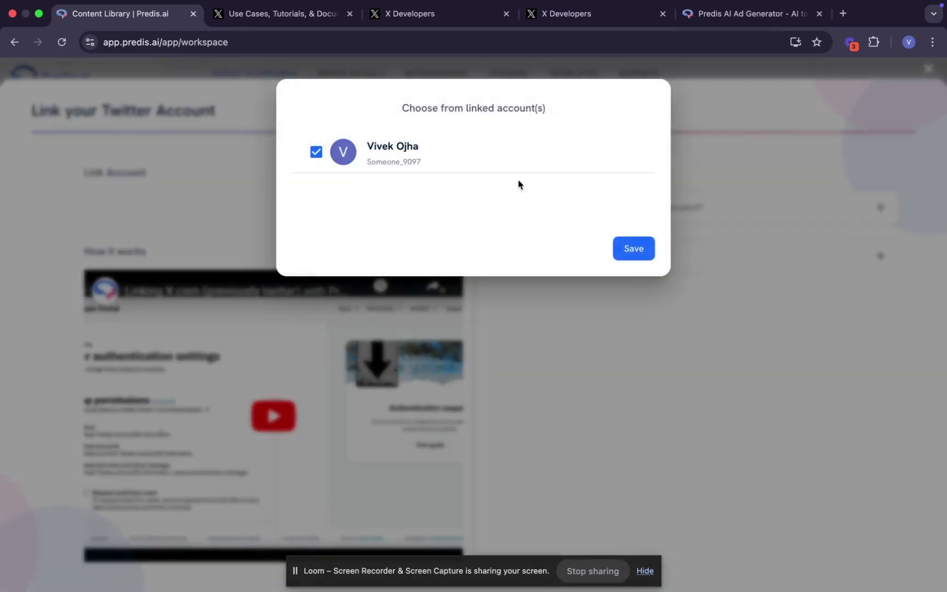
{"action": "left_click", "coordinate": [633, 249]}
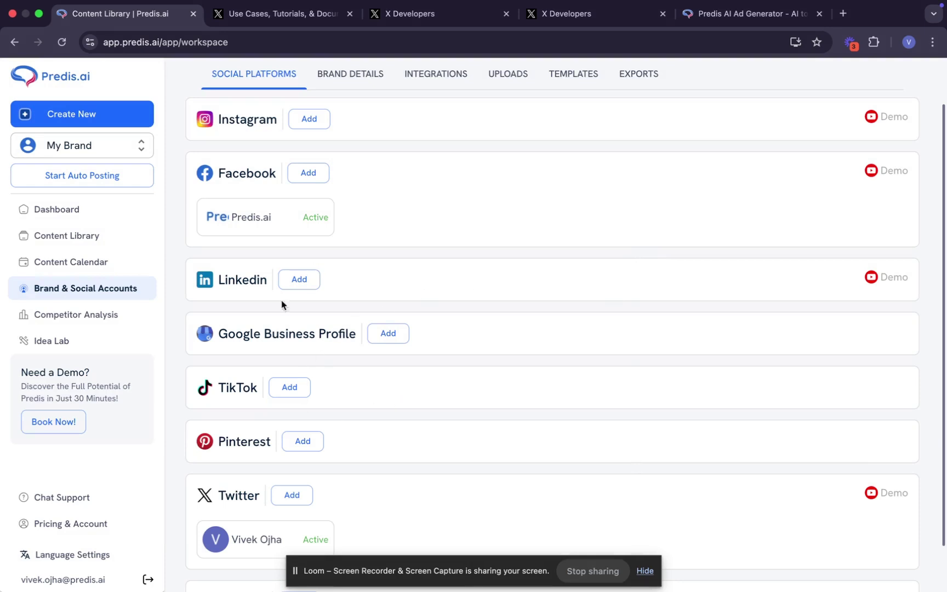
{"action": "scroll", "coordinate": [285, 511], "scroll_direction": "down", "scroll_amount": 2}
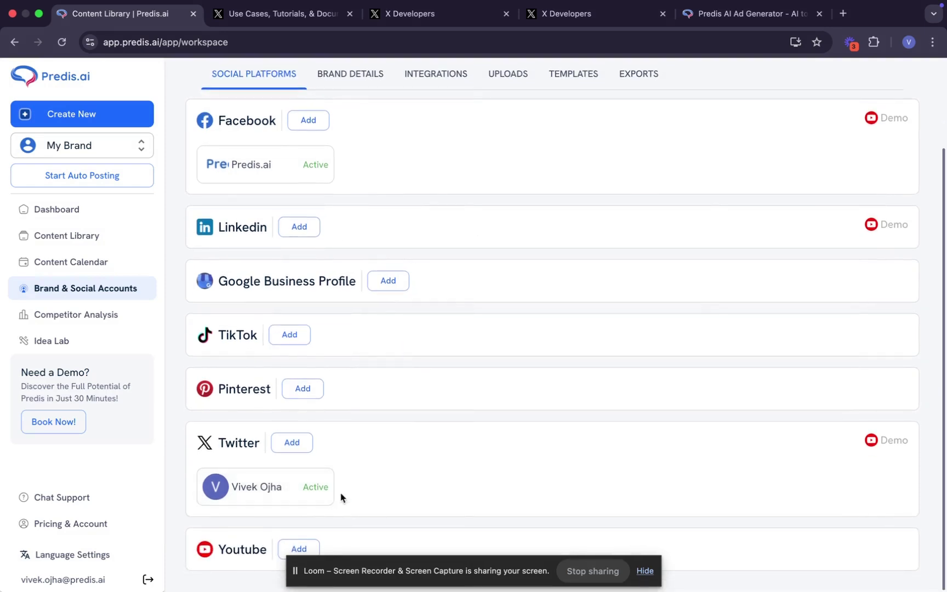